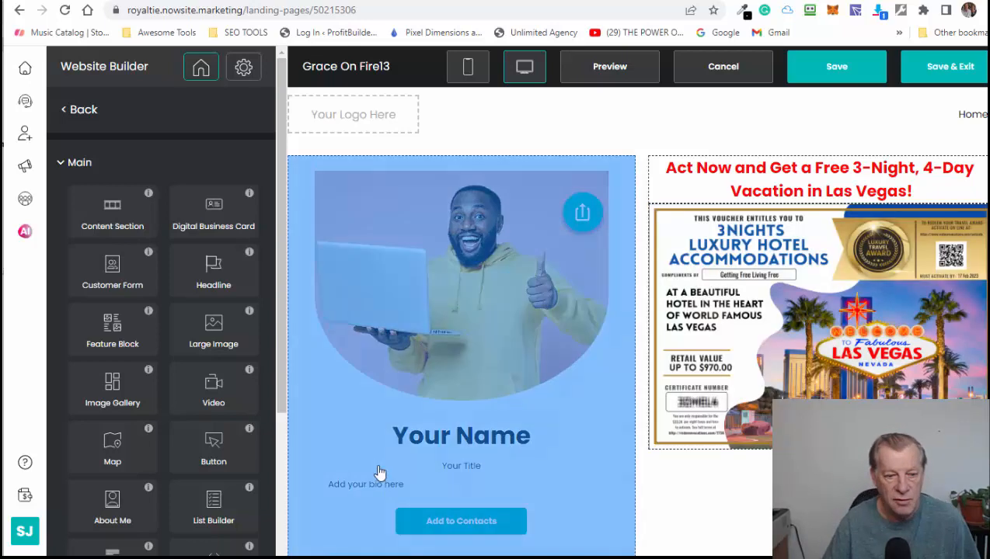
scroll(636, 321, down, 3)
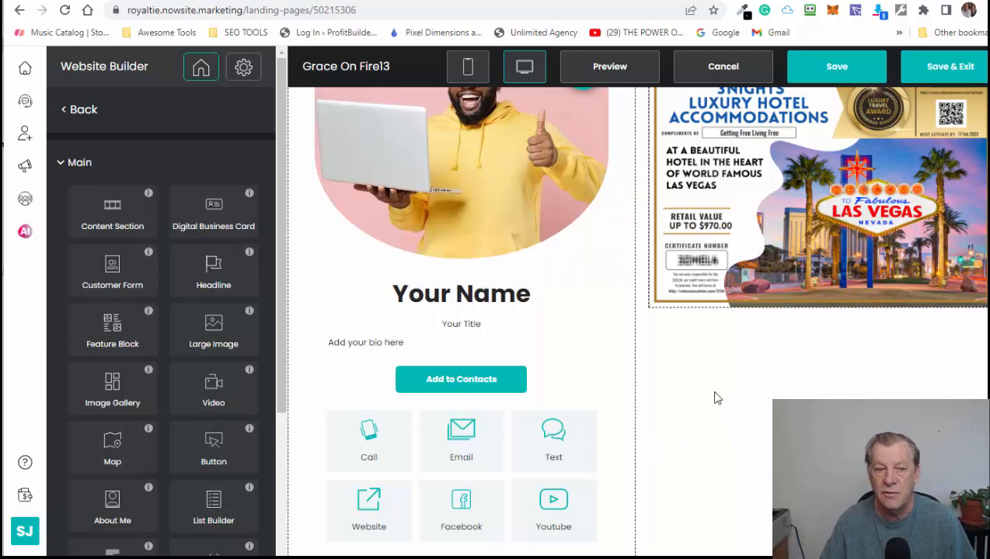
scroll(717, 398, down, 5)
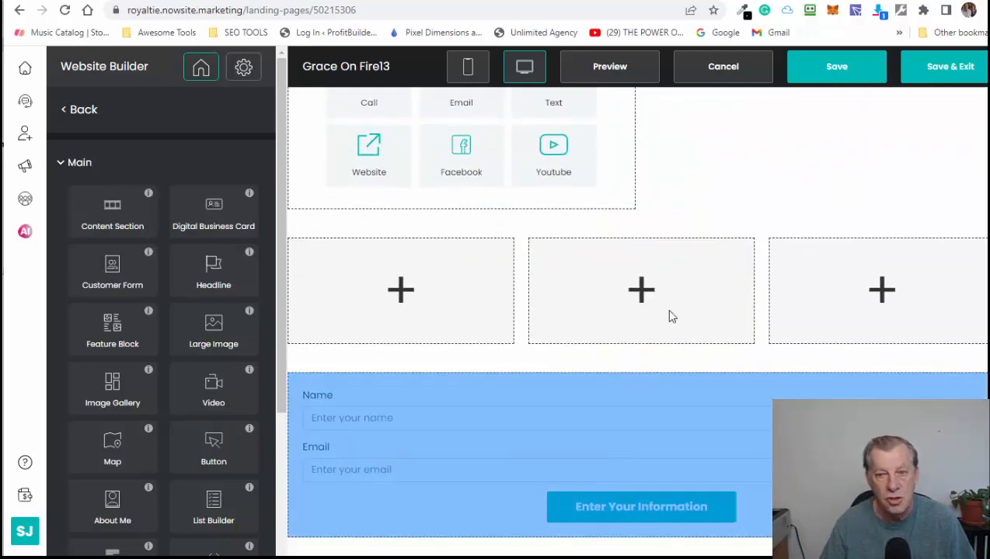
scroll(831, 192, up, 3)
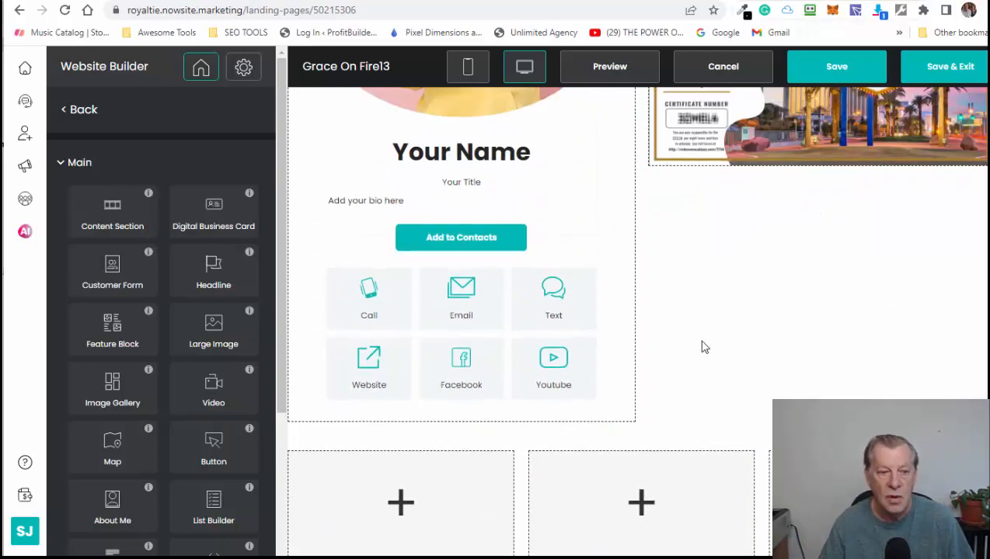
scroll(74, 287, down, 3)
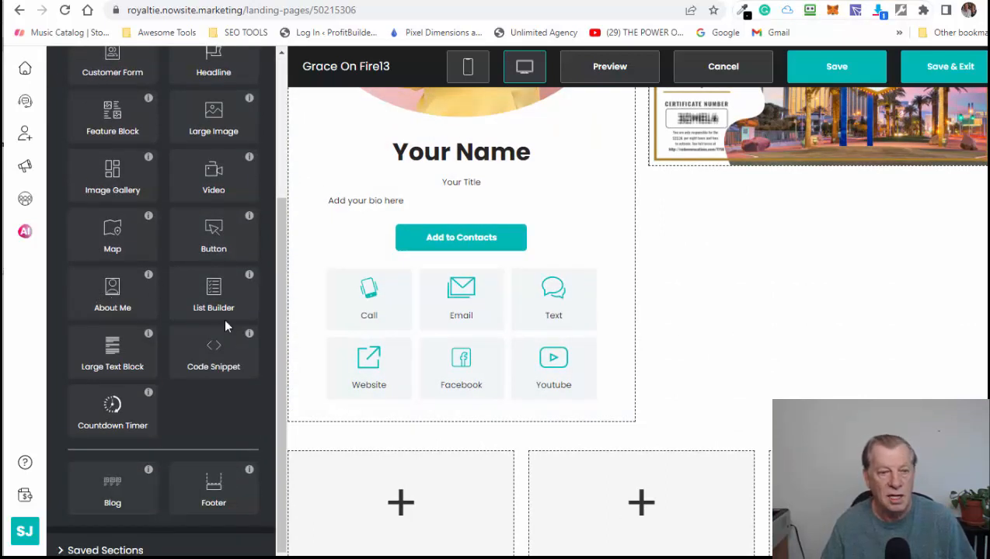
scroll(193, 384, up, 2)
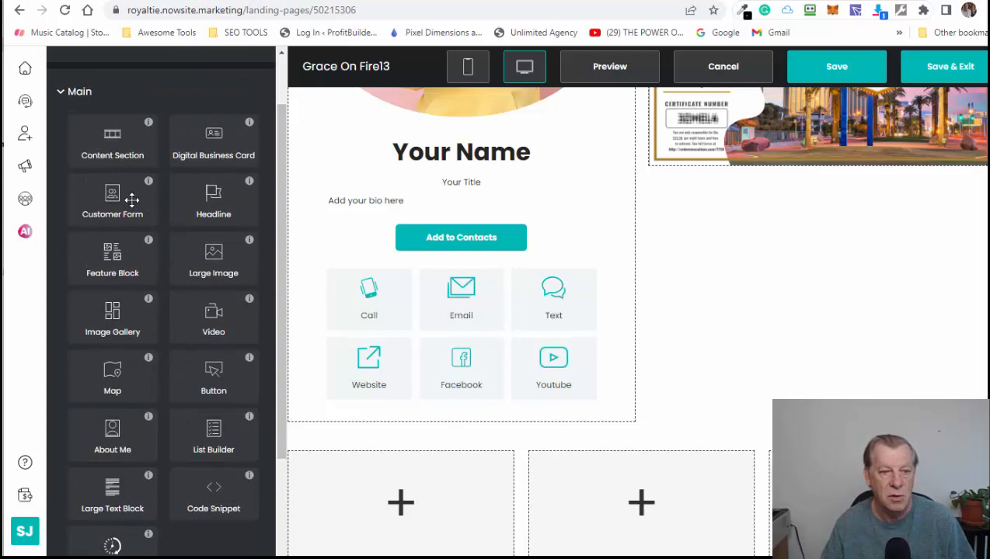
mouse_move(115, 204)
mouse_down()
mouse_move(978, 198)
mouse_move(847, 180)
mouse_move(31, 204)
mouse_move(99, 141)
mouse_move(105, 208)
mouse_move(138, 171)
mouse_move(126, 216)
mouse_up()
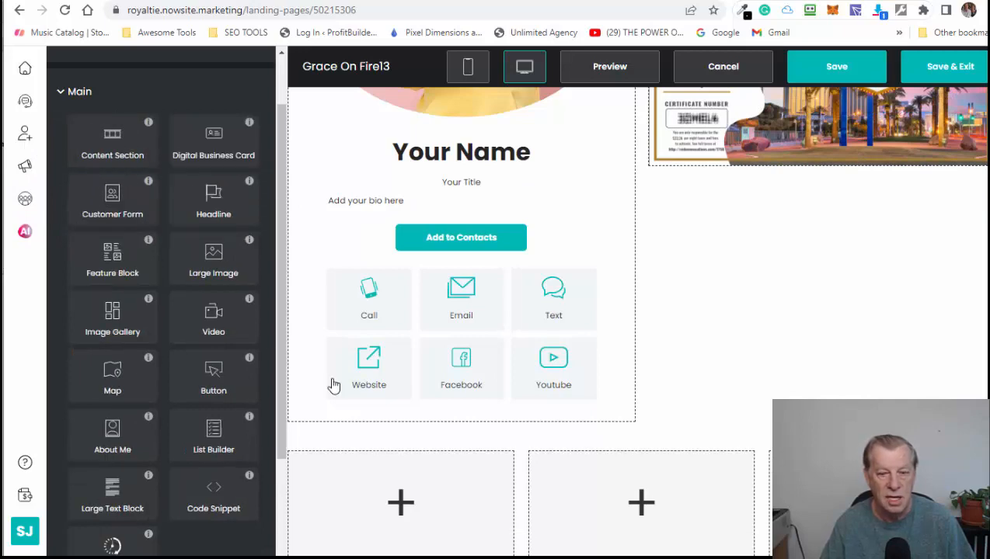
- Drag the customer form into the right column under the Las Vegas voucher and open its settings
scroll(660, 397, down, 5)
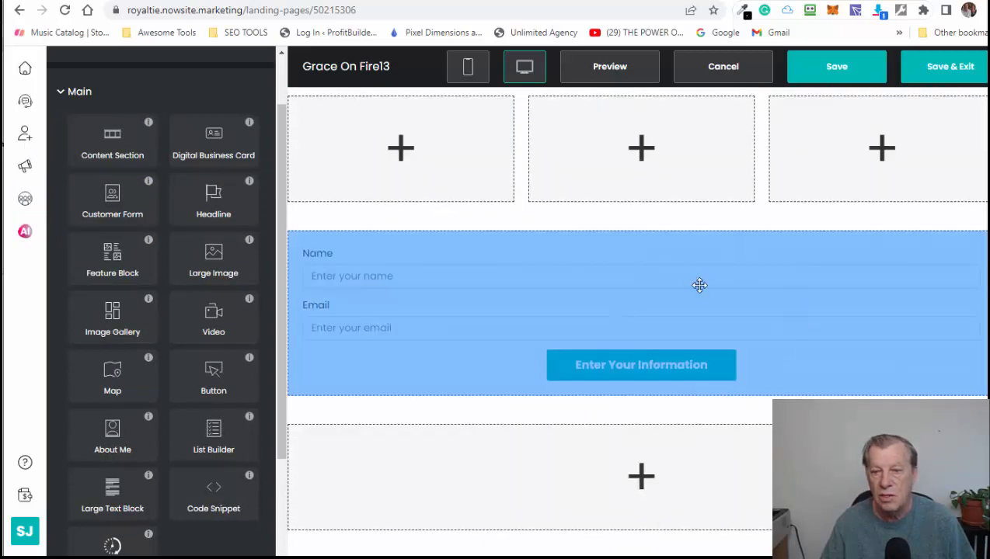
drag(699, 285, 809, 281)
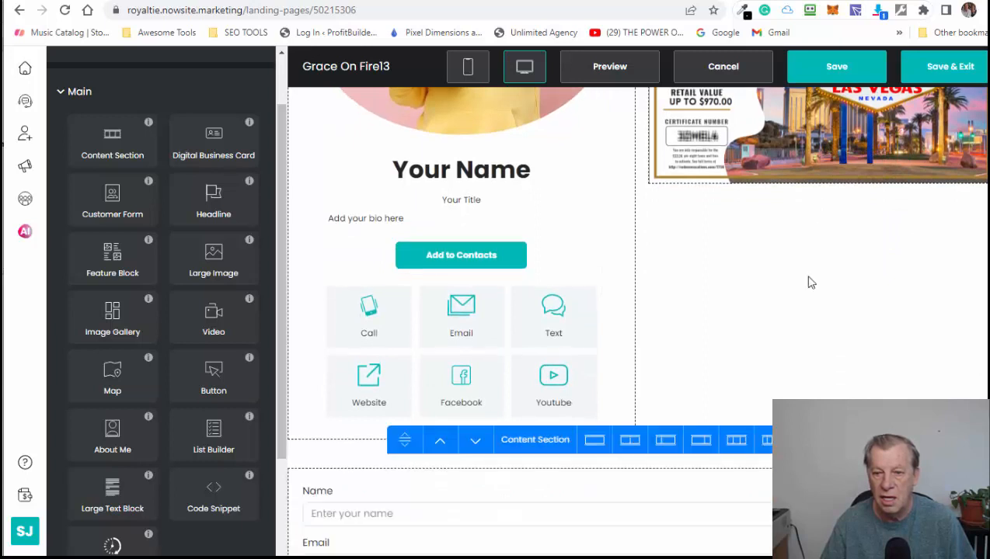
drag(590, 524, 830, 212)
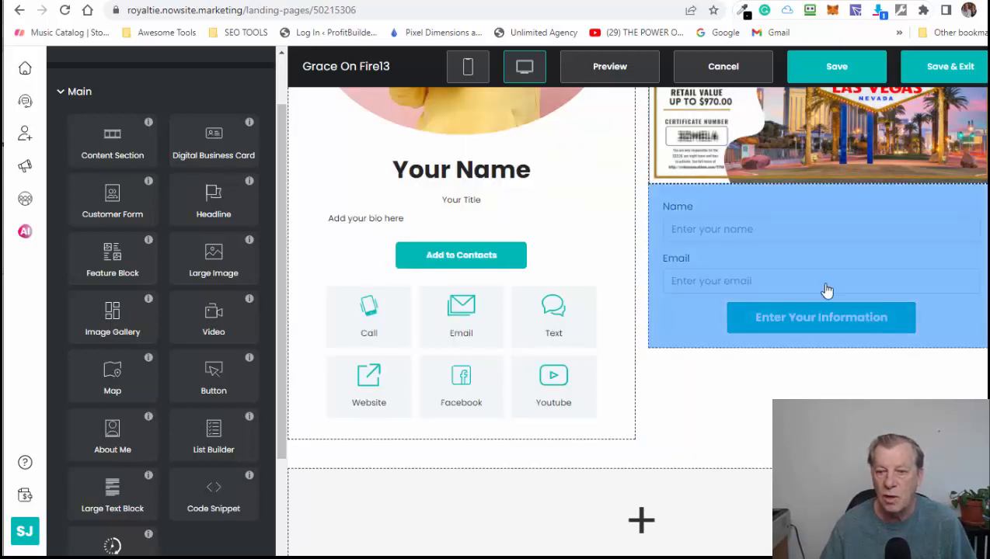
click(809, 265)
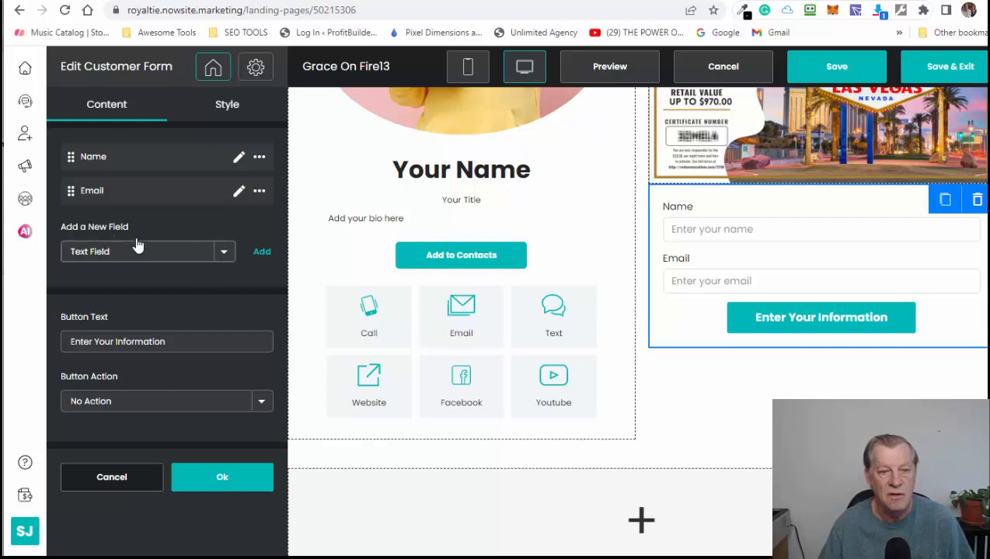
- Add a Phone field to the form, labelled 'Phone' with placeholder 'Enter your phone'
click(224, 253)
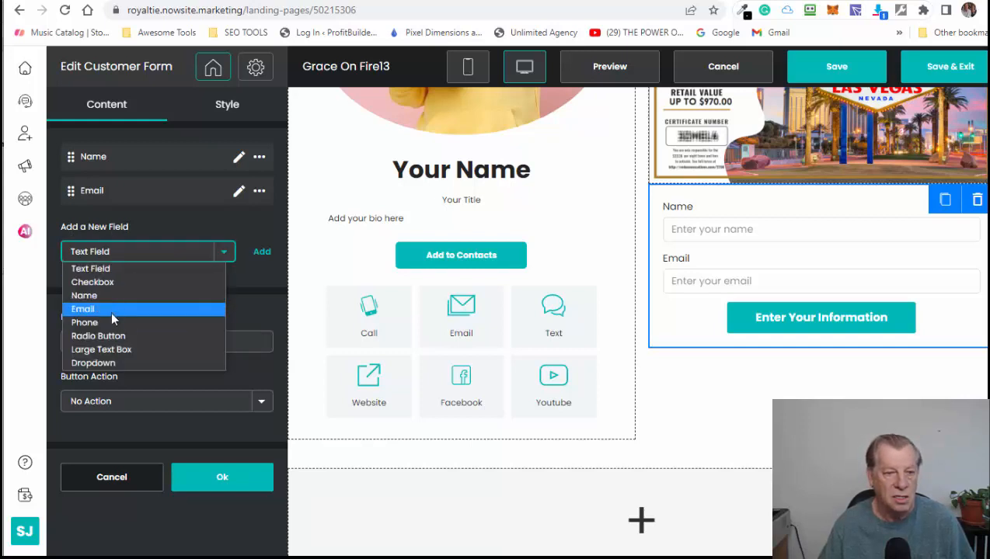
click(109, 330)
click(262, 252)
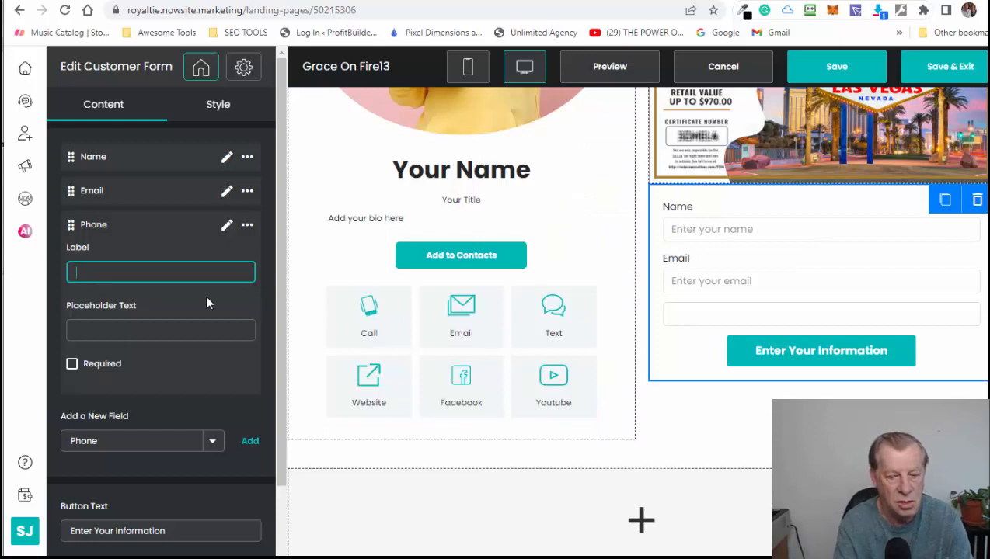
text(Phone)
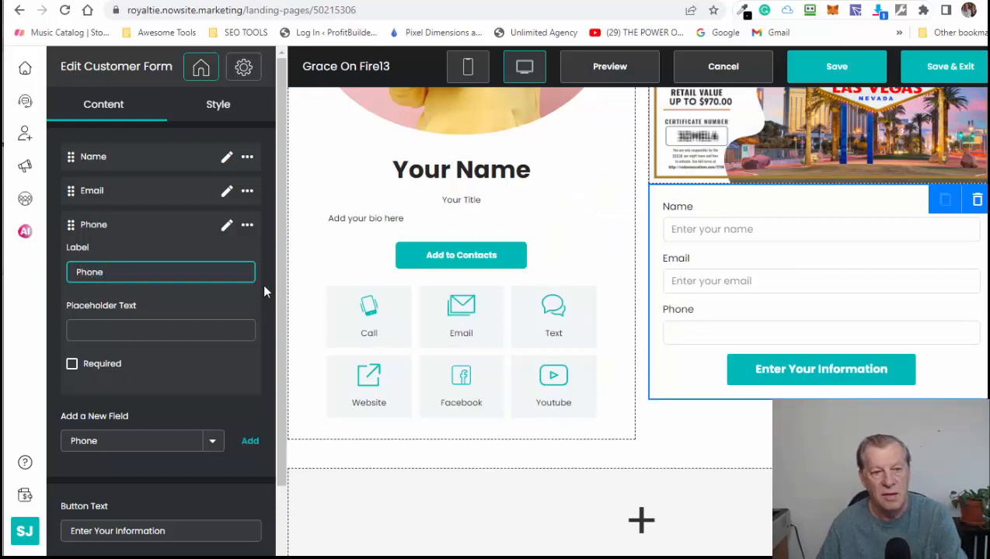
click(144, 333)
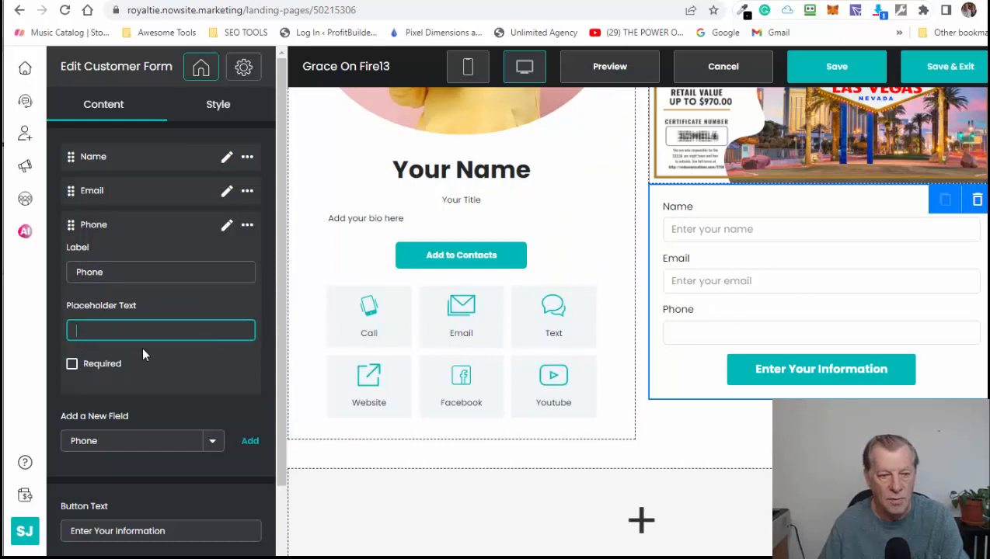
text(Enter)
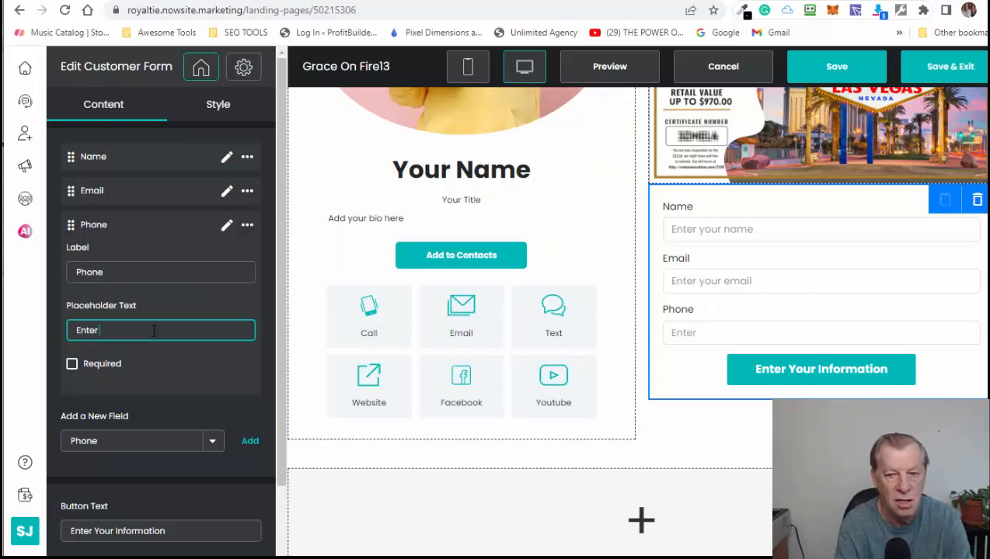
text( your p)
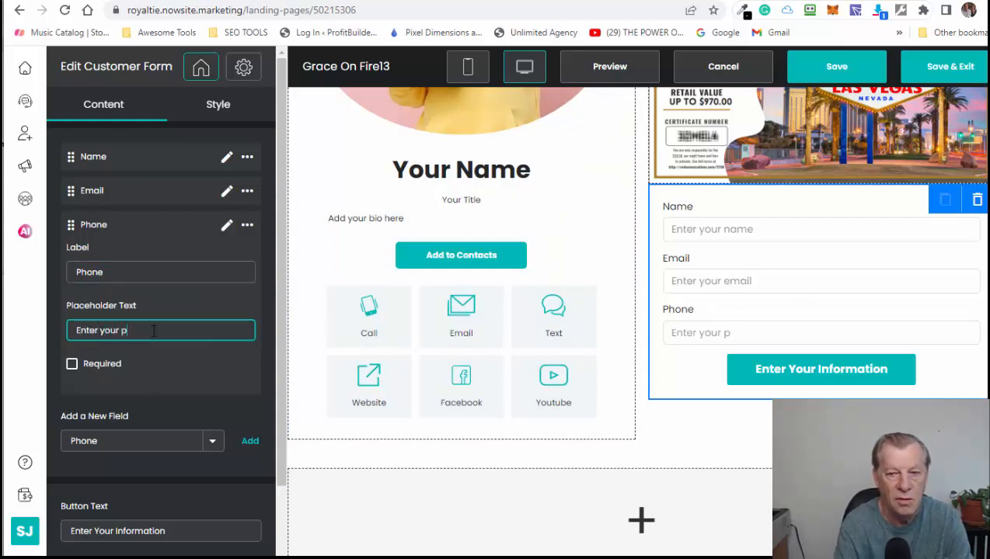
text(hone)
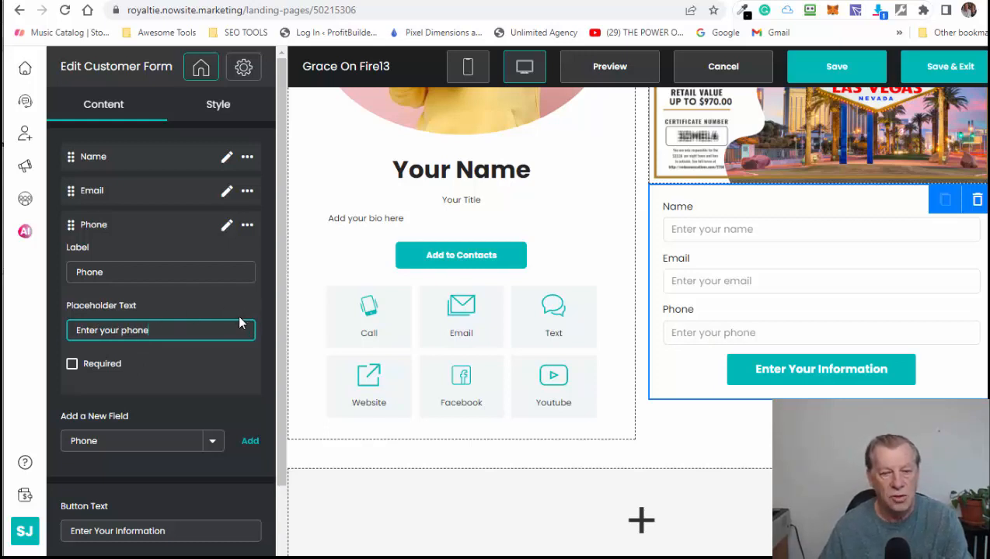
scroll(239, 318, down, 1)
scroll(187, 291, down, 1)
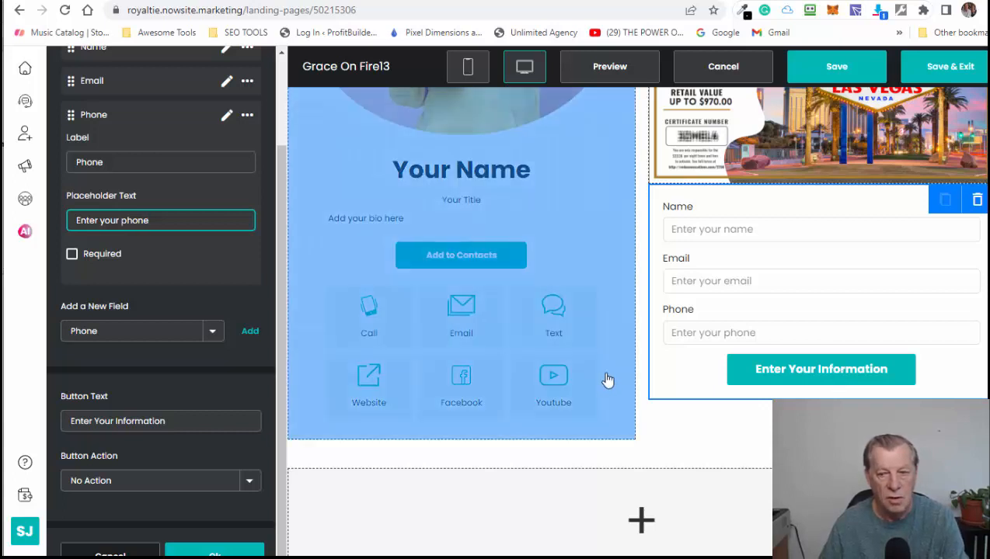
- Replace the form's button text with 'Click Here To Get My Offer'
click(179, 422)
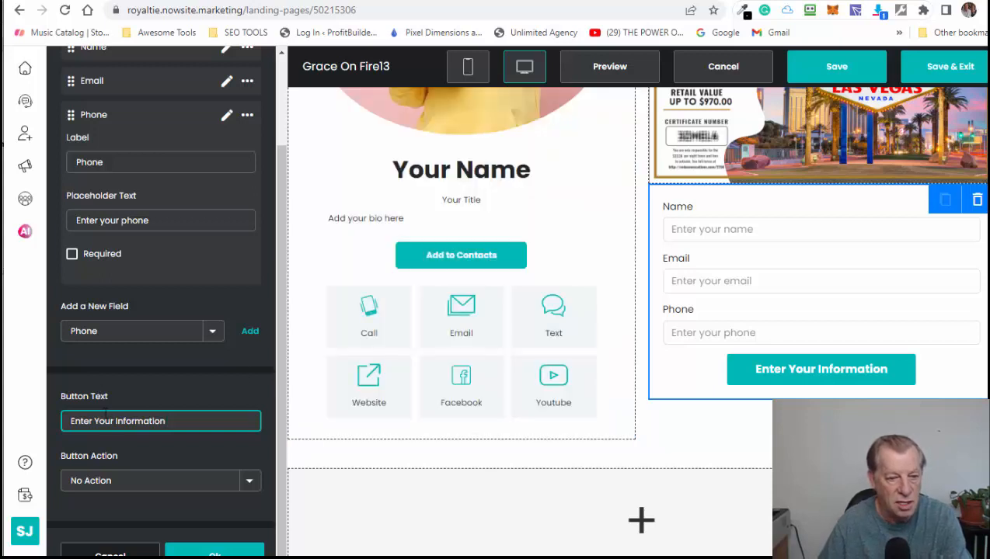
drag(180, 420, 17, 422)
text(C)
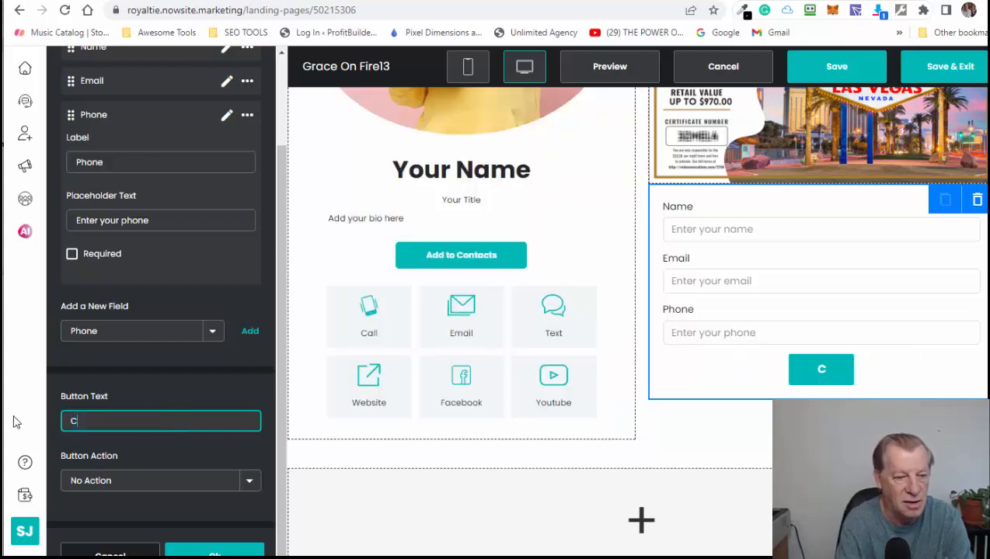
text(lick)
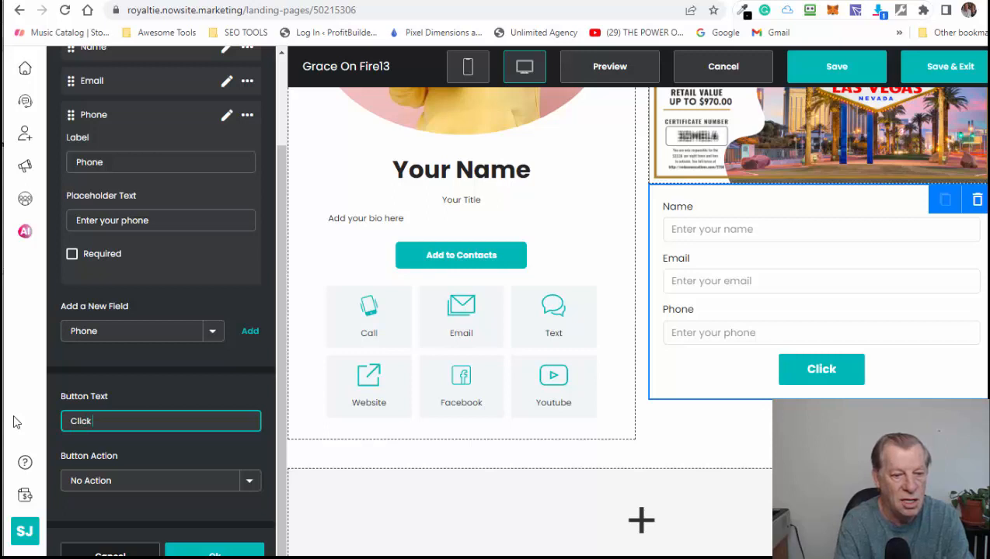
text( Here To )
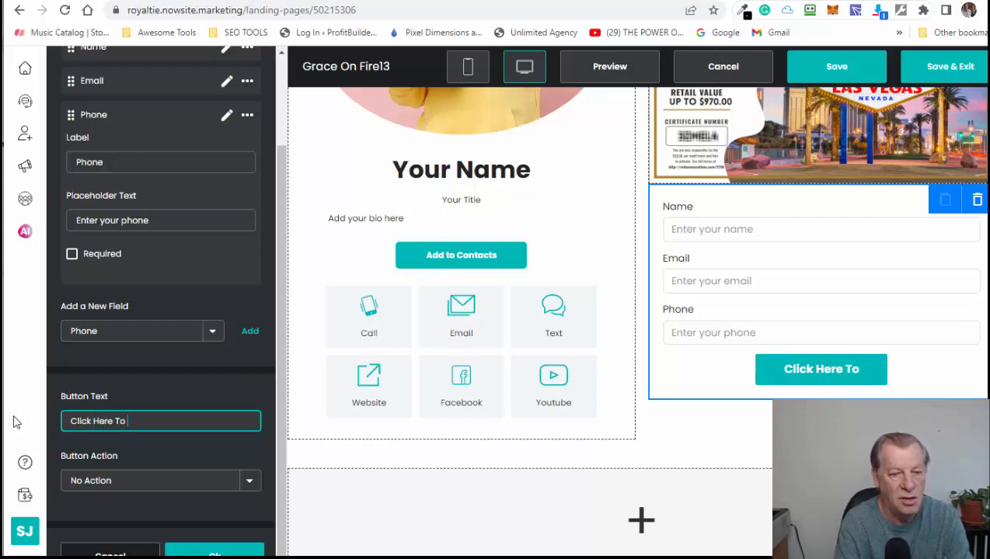
text(Get Offer)
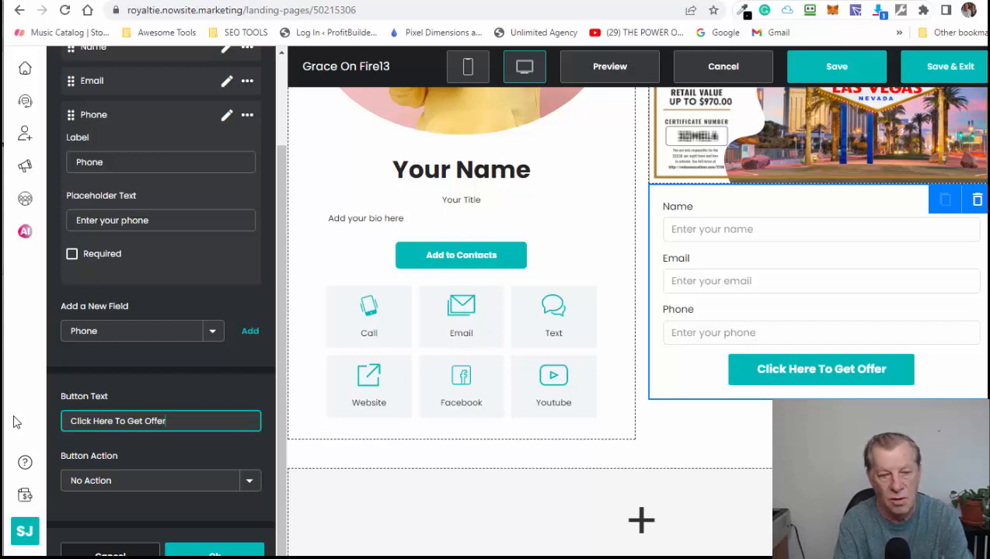
text(My)
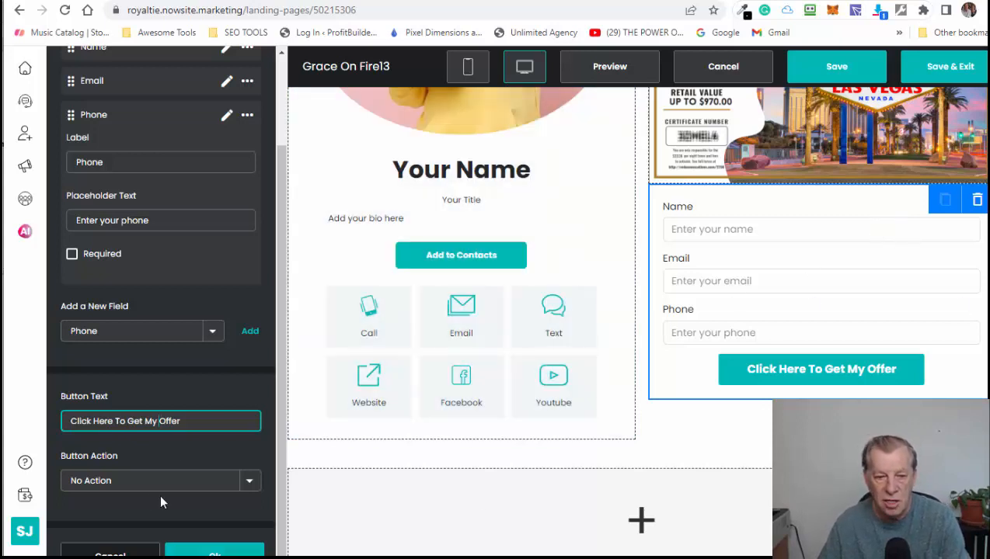
scroll(183, 445, up, 3)
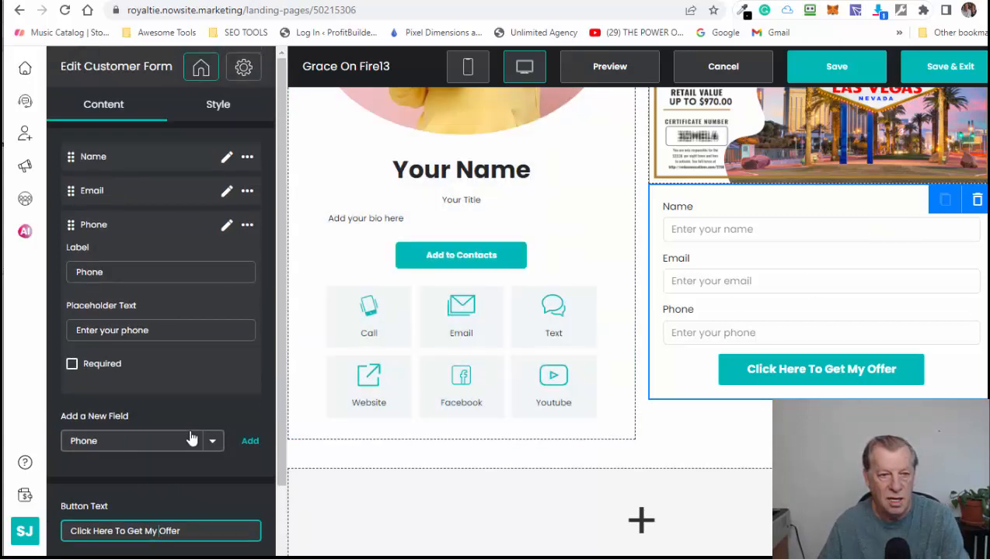
- In the Style settings, try a grey gradient, then set the form background to solid white #FFF
click(220, 107)
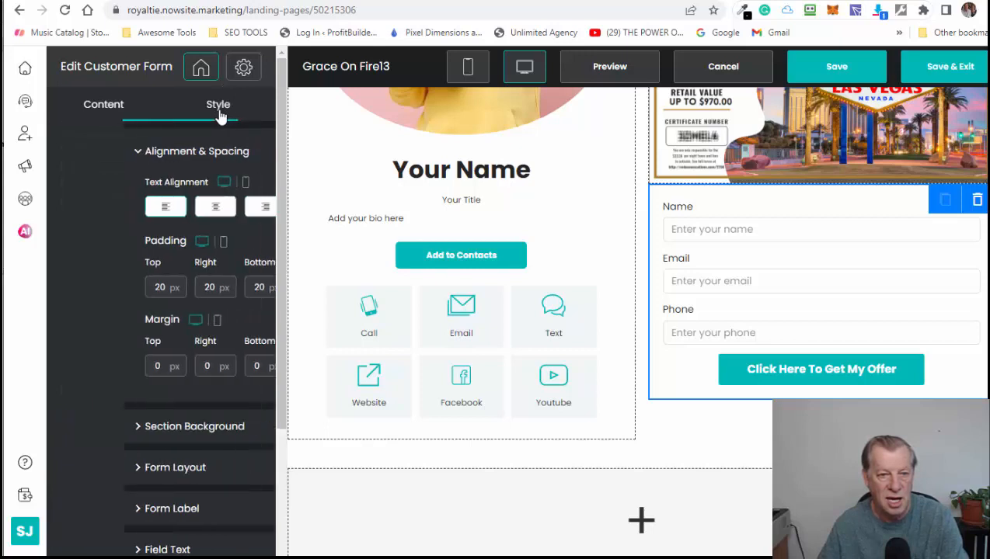
scroll(160, 330, down, 5)
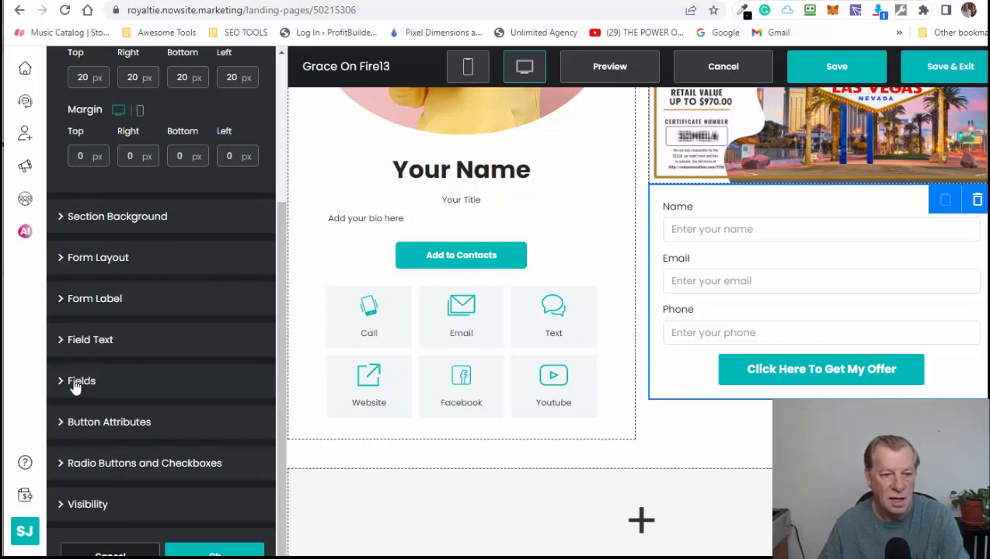
click(67, 258)
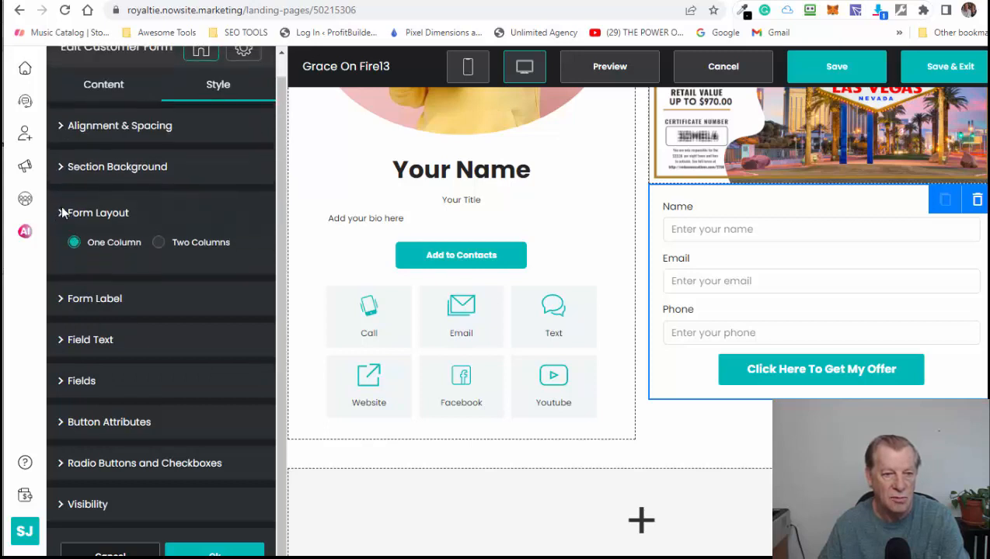
click(65, 212)
click(68, 188)
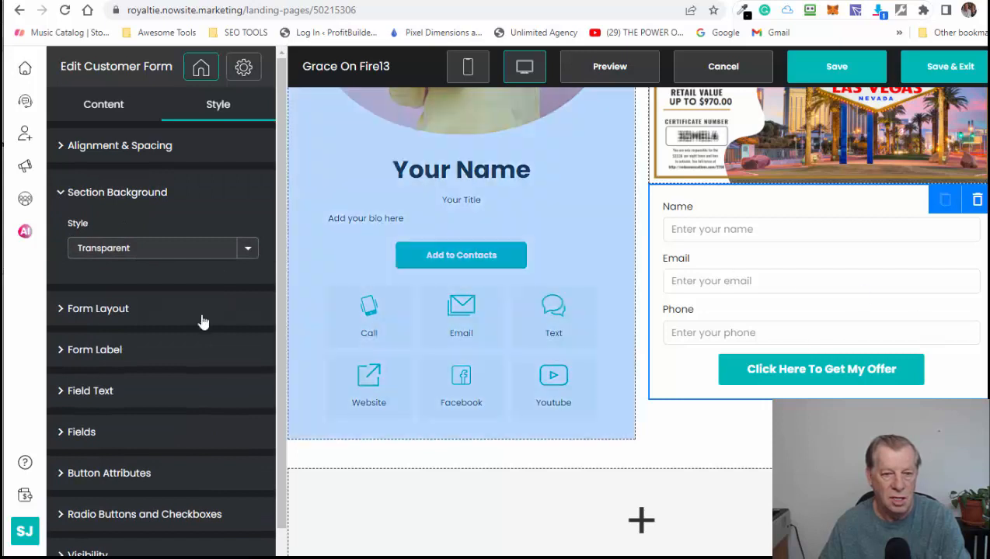
click(163, 254)
click(122, 292)
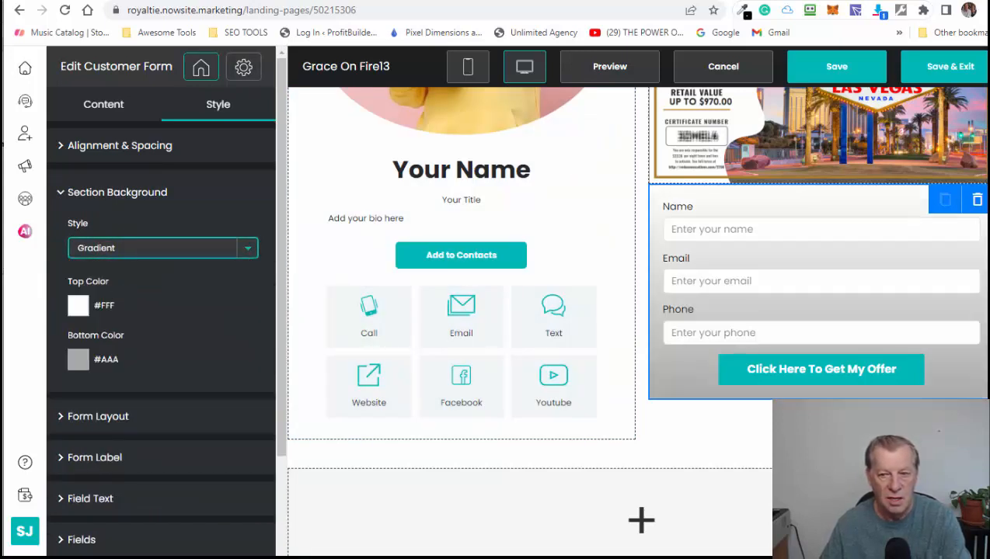
click(190, 250)
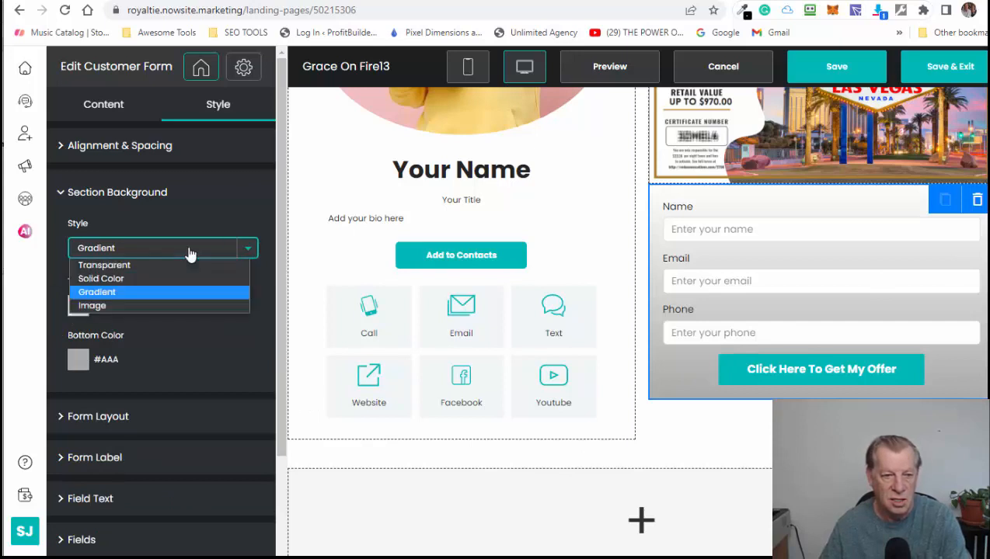
click(123, 280)
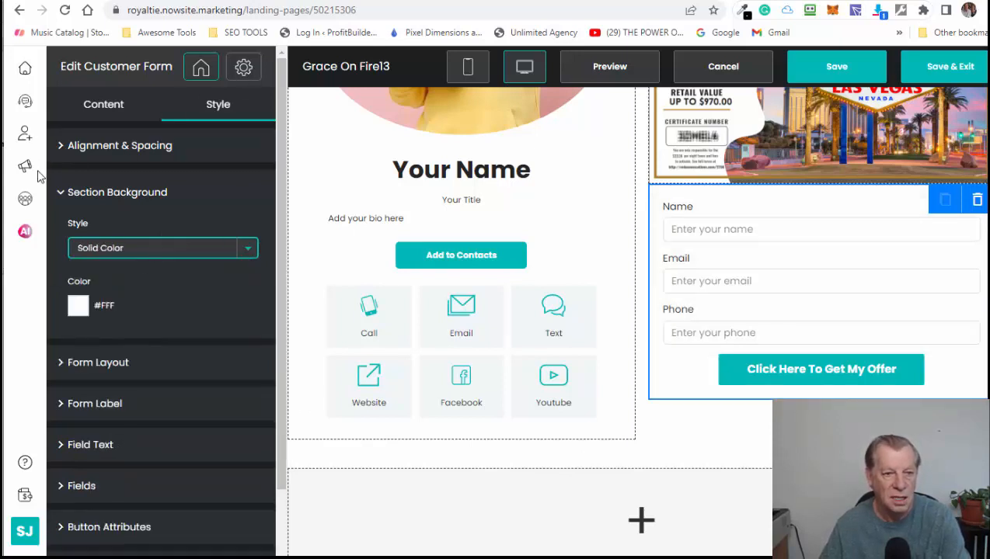
- Review the alignment, button colour (#00b9b5, 3 px radius) and radio button colour settings
click(70, 147)
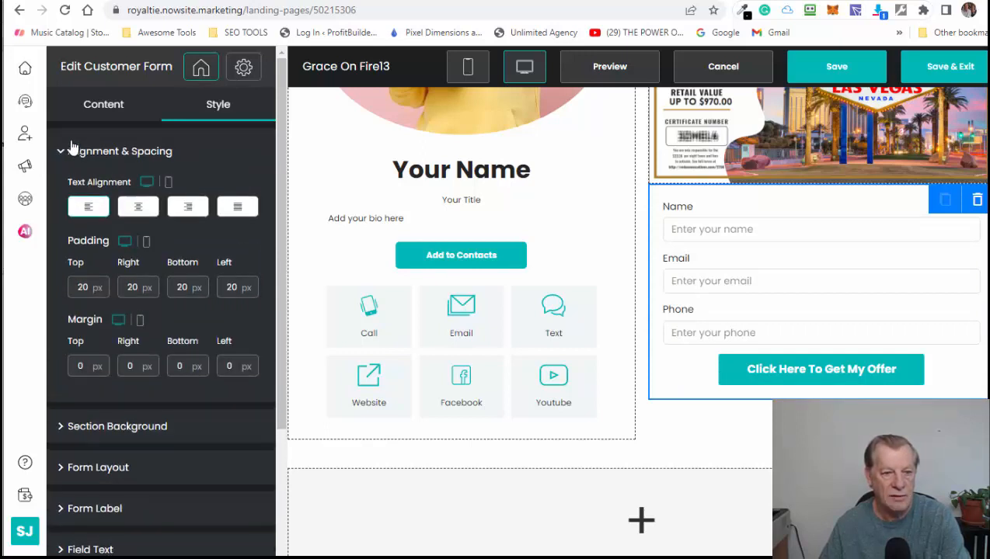
scroll(94, 508, down, 5)
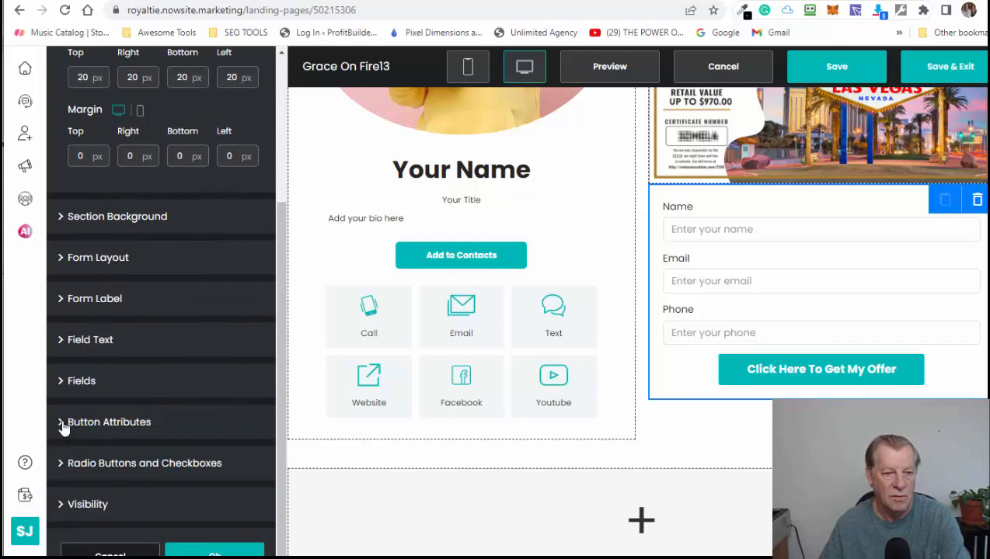
click(62, 427)
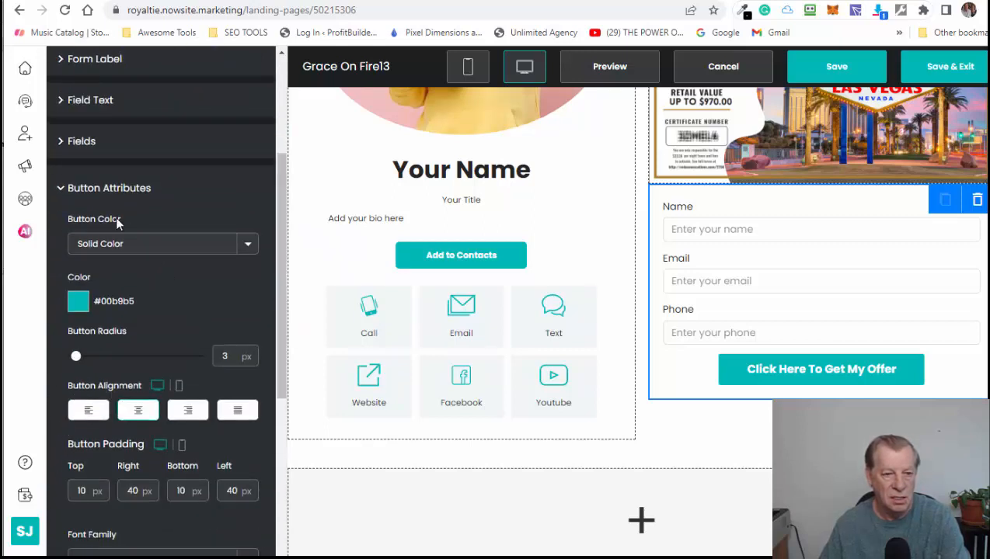
click(69, 196)
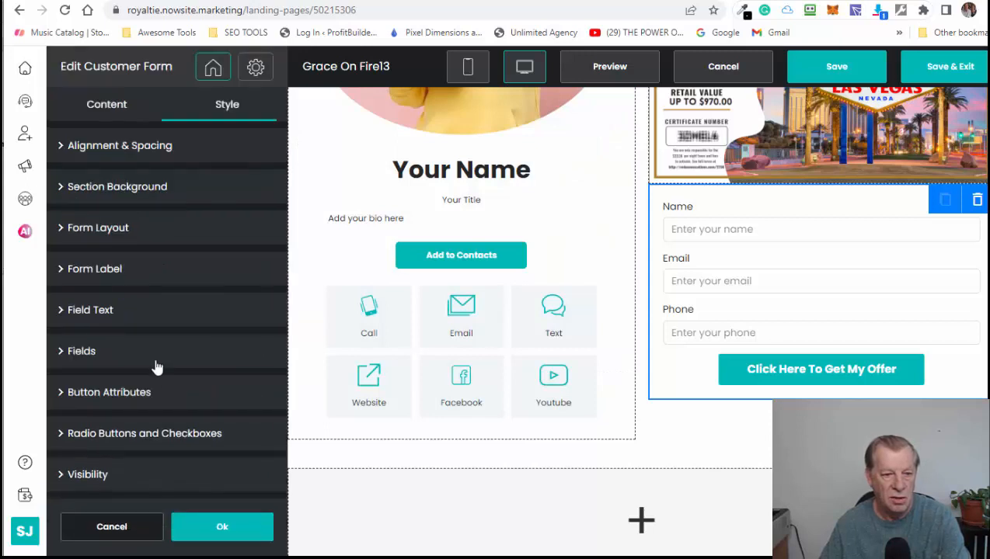
click(62, 437)
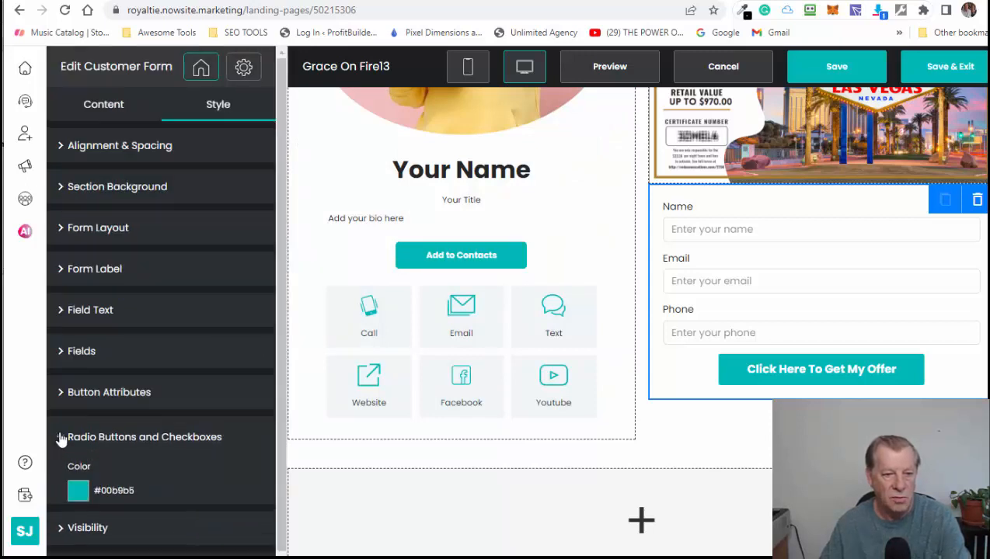
click(62, 439)
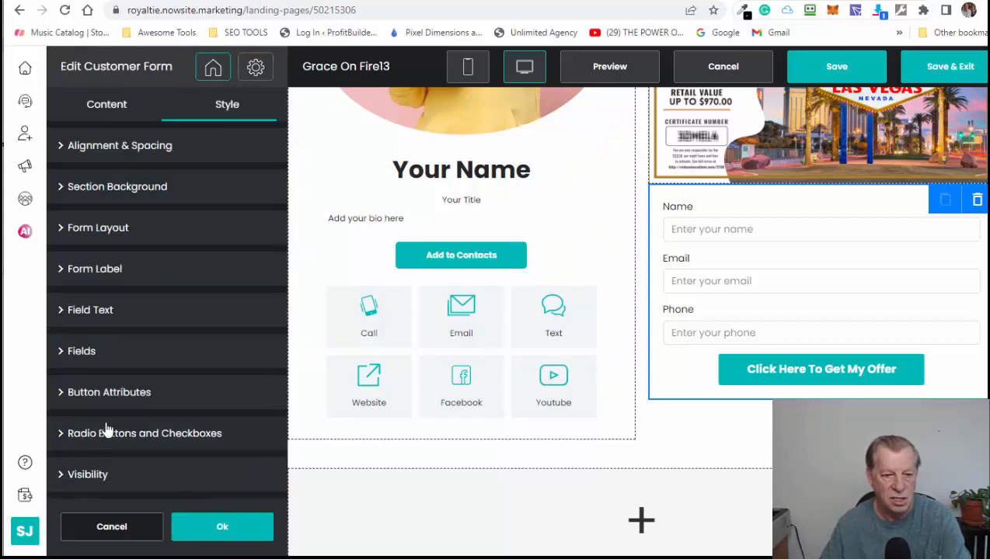
- Switch the form editor back to its Content tab and scroll the preview up
click(116, 112)
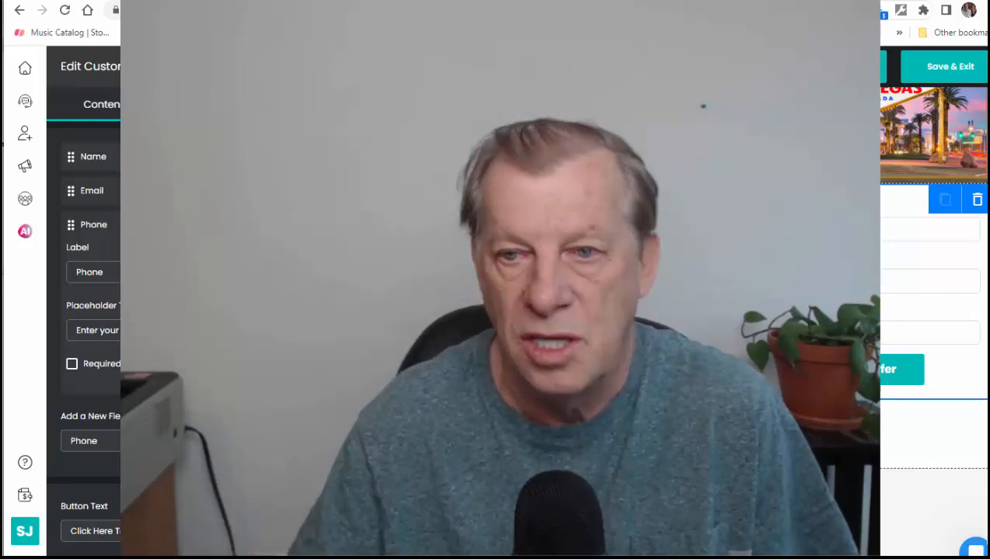
scroll(933, 311, up, 4)
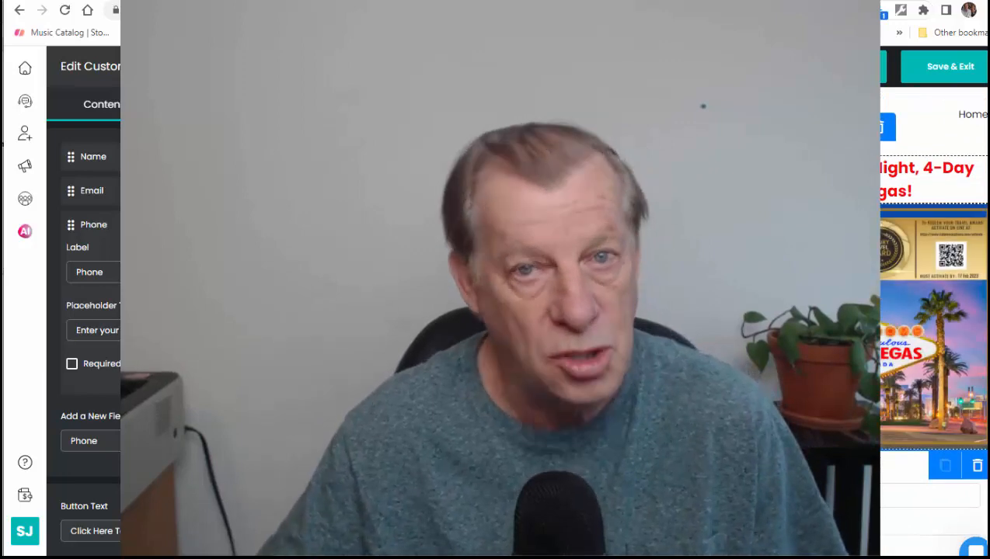